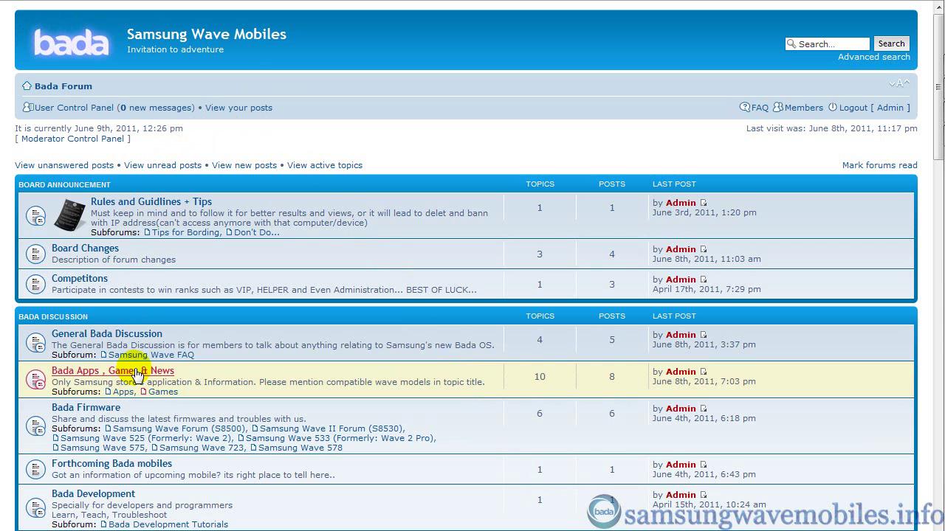
Step: Open the NapiPlayer topic under Bada Apps, Games & News and scroll to its app link
left_click(137, 374)
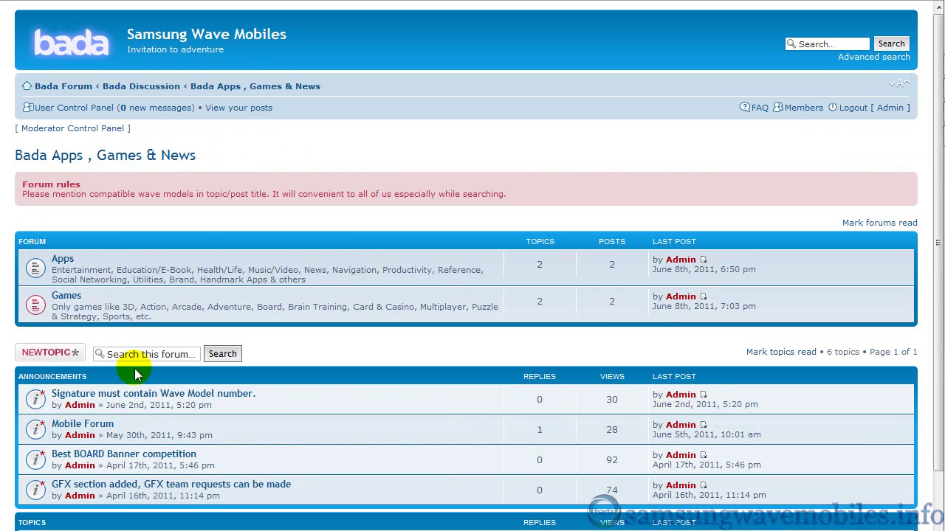
scroll(135, 375, "down", 5)
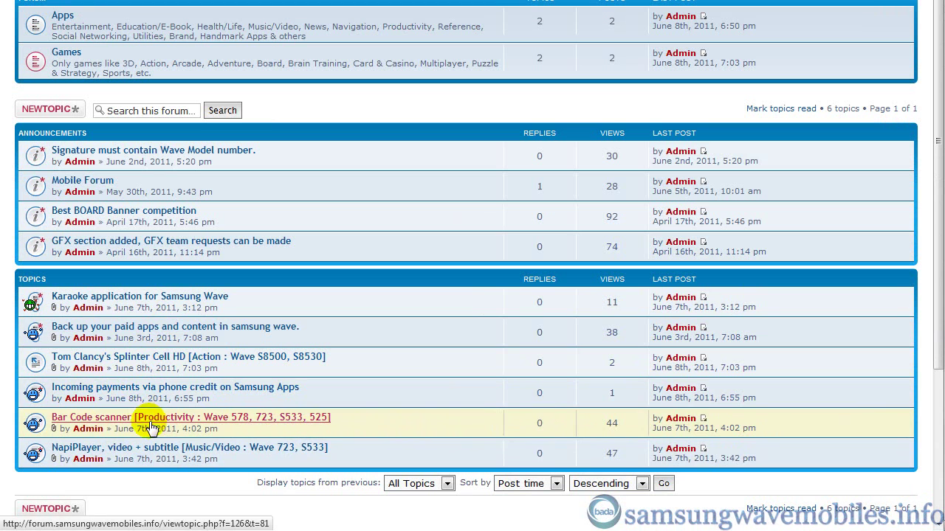
left_click(179, 452)
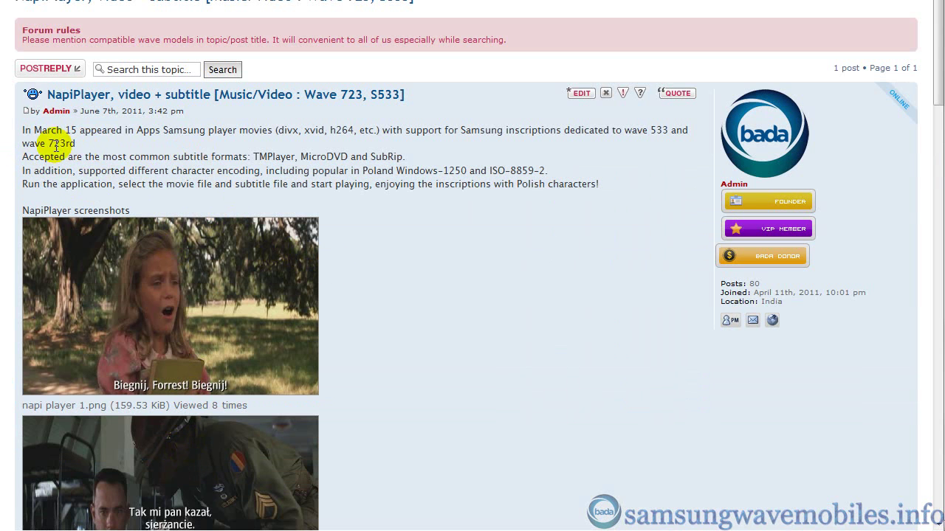
scroll(209, 174, "down", 13)
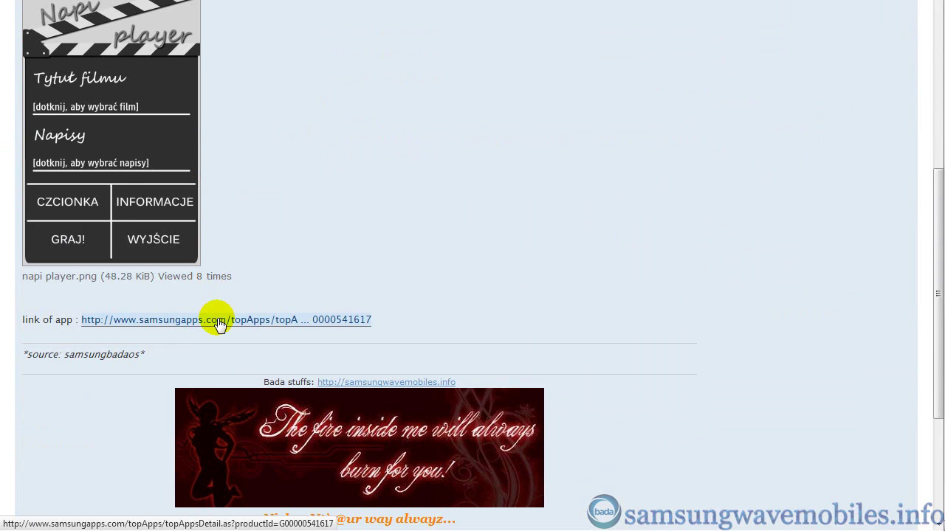
Step: Follow the samsungapps.com link to NapiPlayer's store page and click Pobierz to download it
left_click(220, 323)
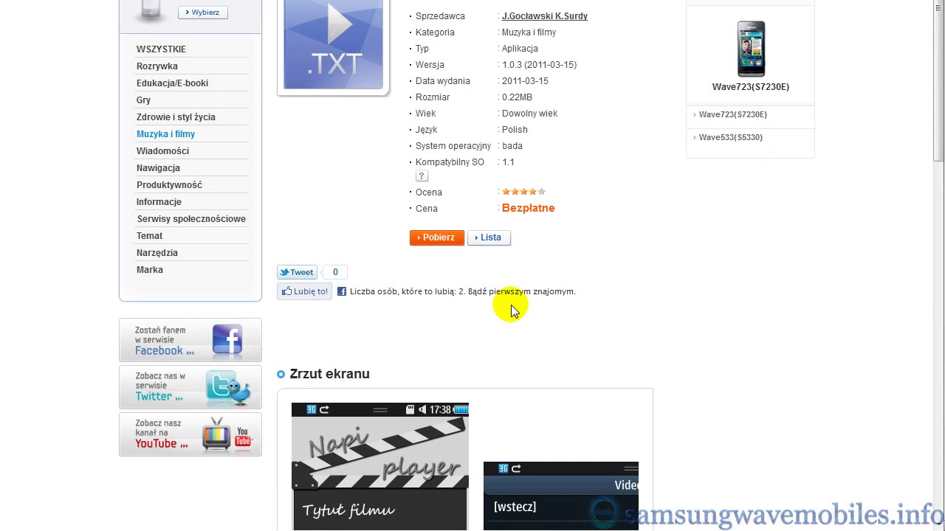
left_click(439, 237)
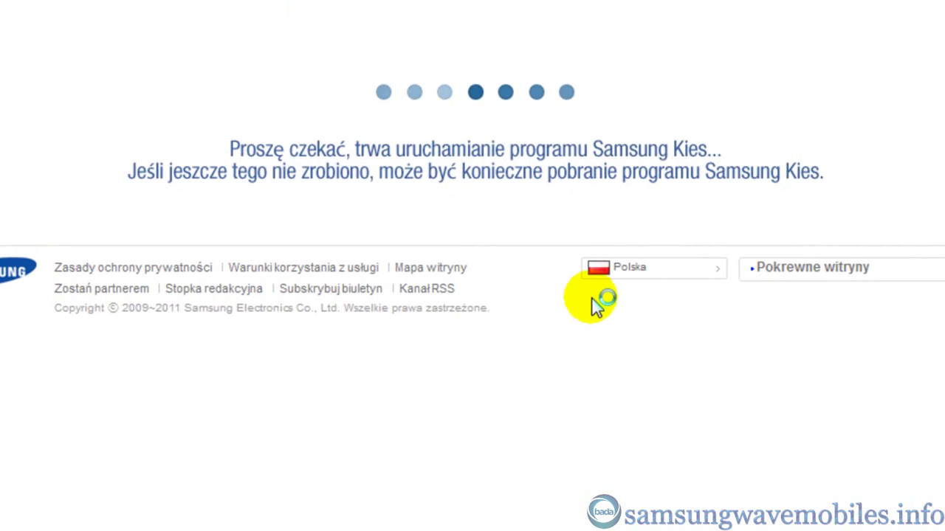
Step: Run the MSLauncher, marking its publisher as always trusted
left_click(646, 281)
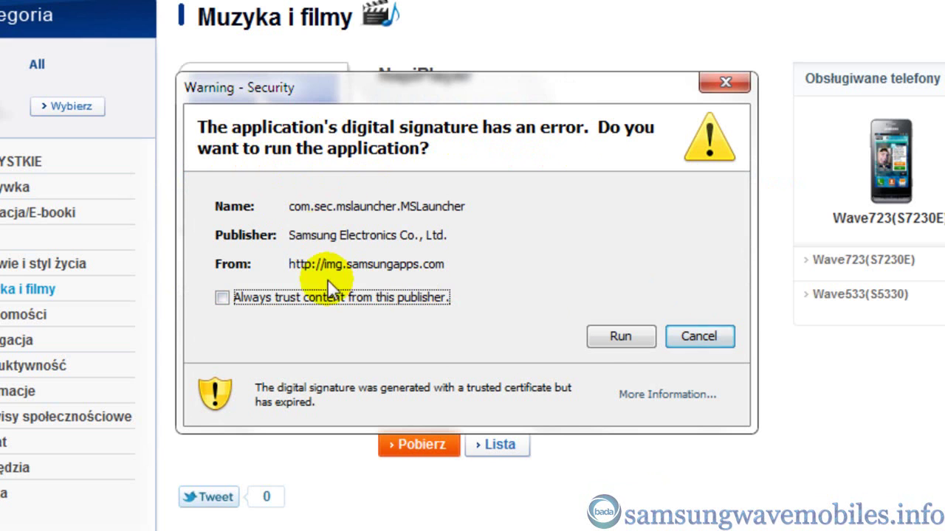
left_click(247, 300)
left_click(604, 338)
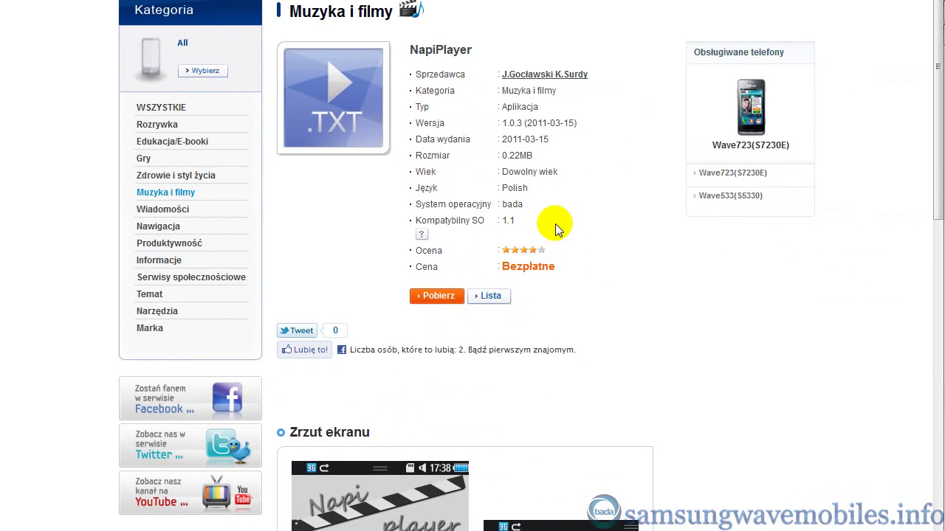
Step: Check running programs in Task Manager, then start Samsung Kies from the Start menu
mouse_move(939, 144)
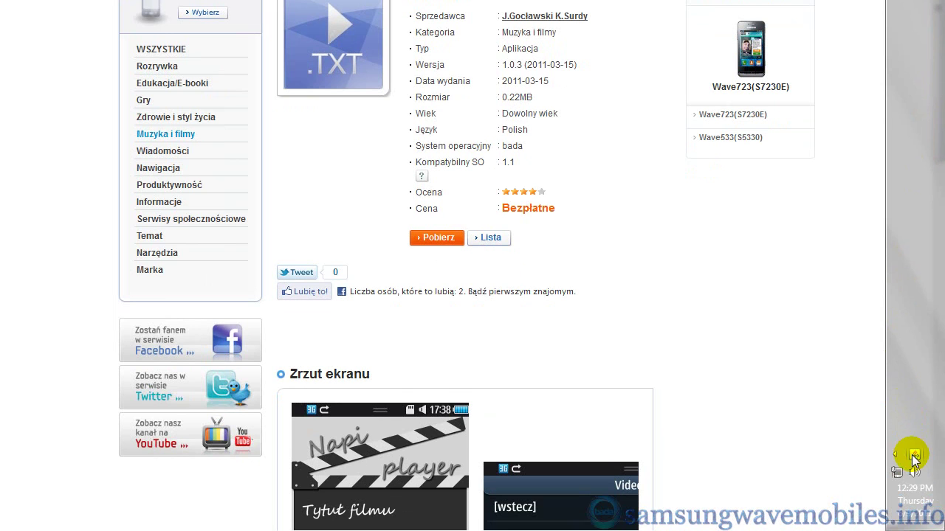
left_click(895, 456)
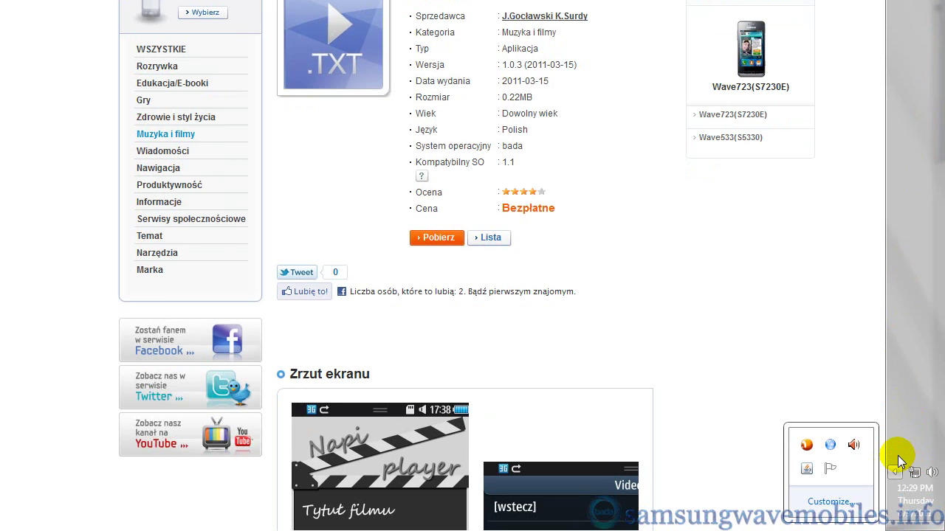
right_click(907, 381)
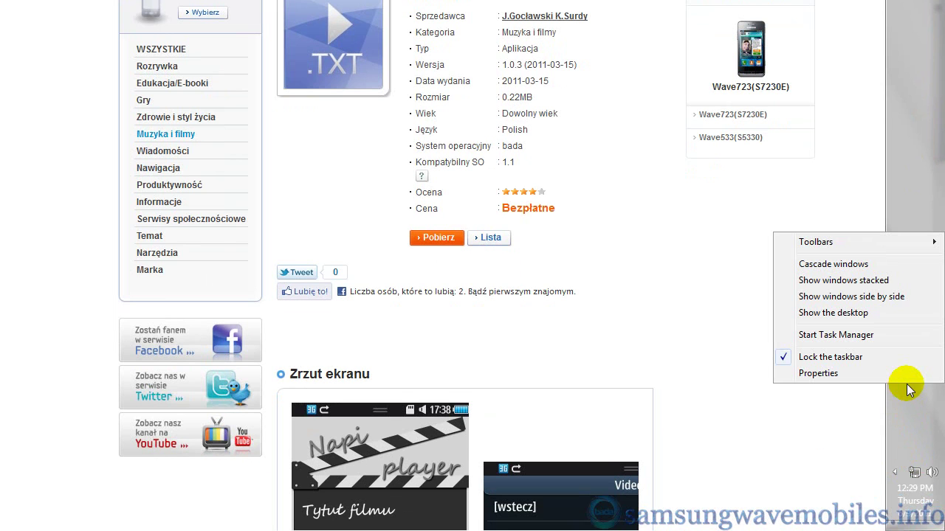
left_click(882, 338)
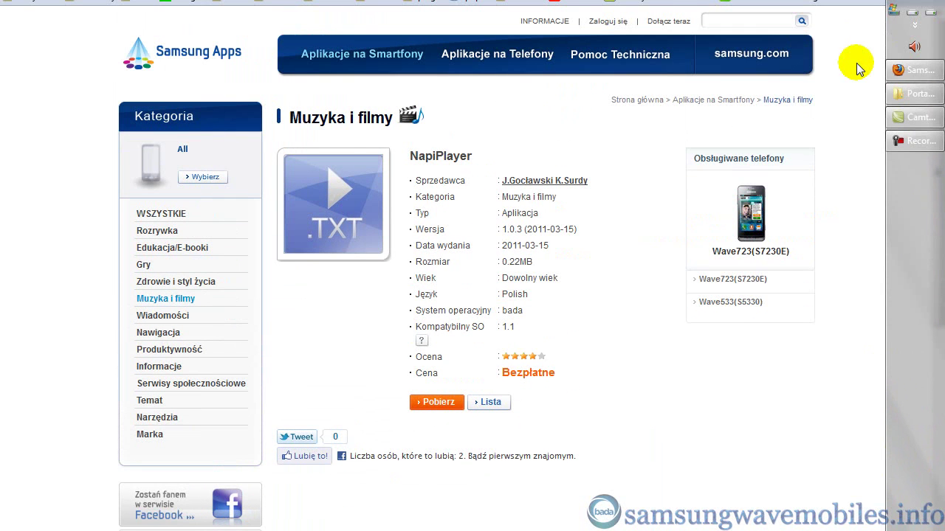
key("super")
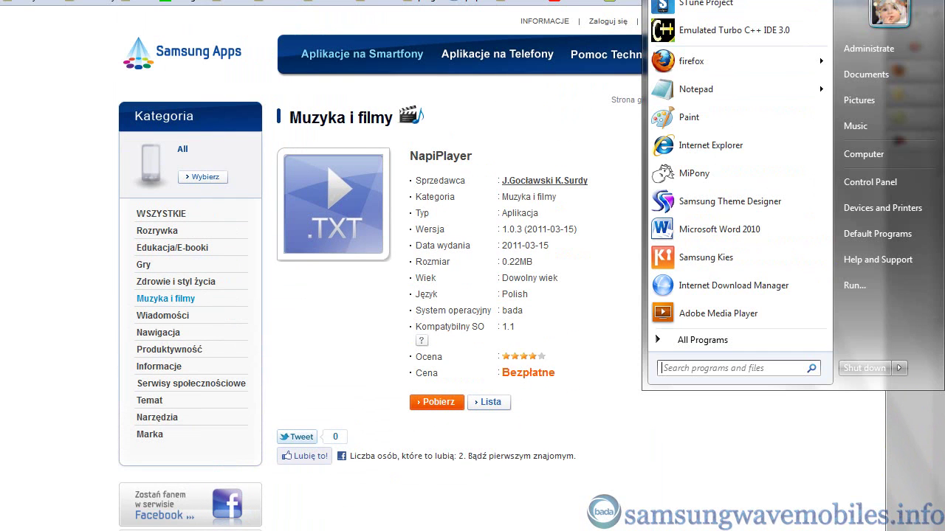
left_click(716, 259)
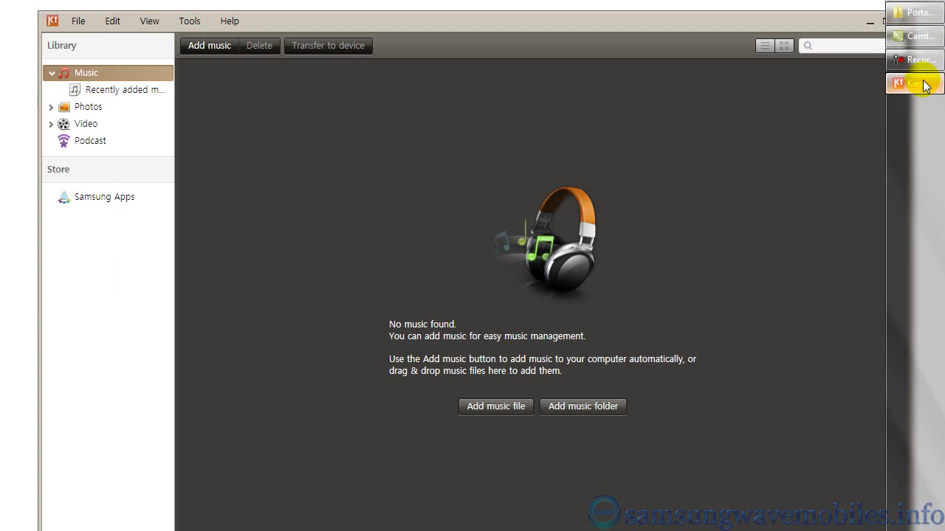
Step: Restore the Kies window from the taskbar and open Samsung Apps under Store
left_click(924, 85)
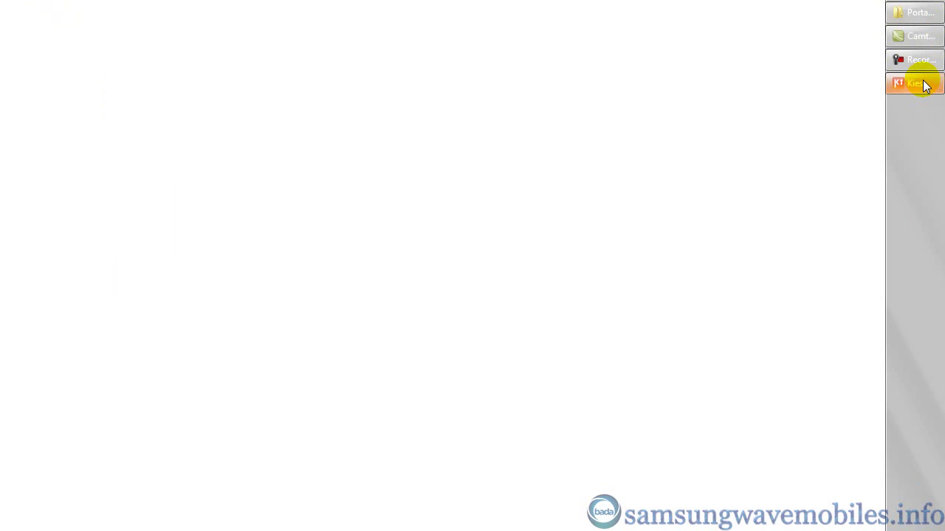
left_click(924, 85)
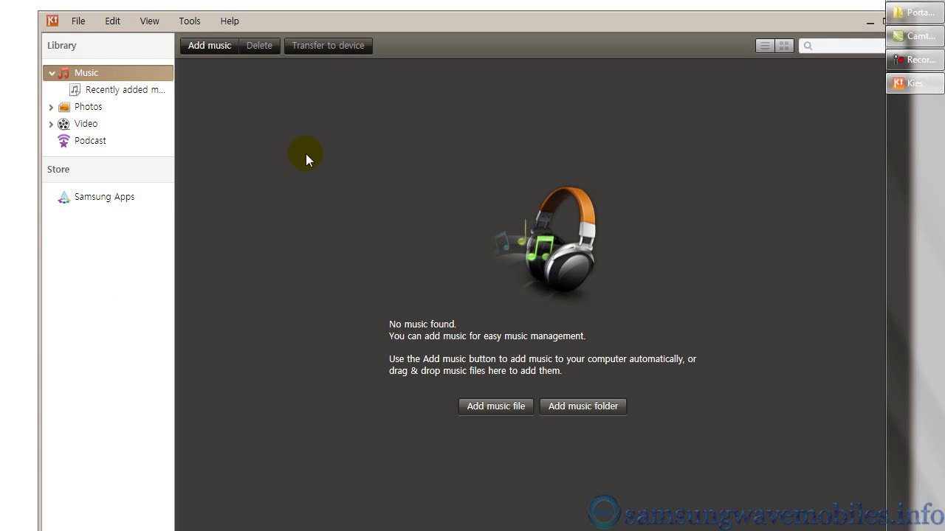
left_click(122, 201)
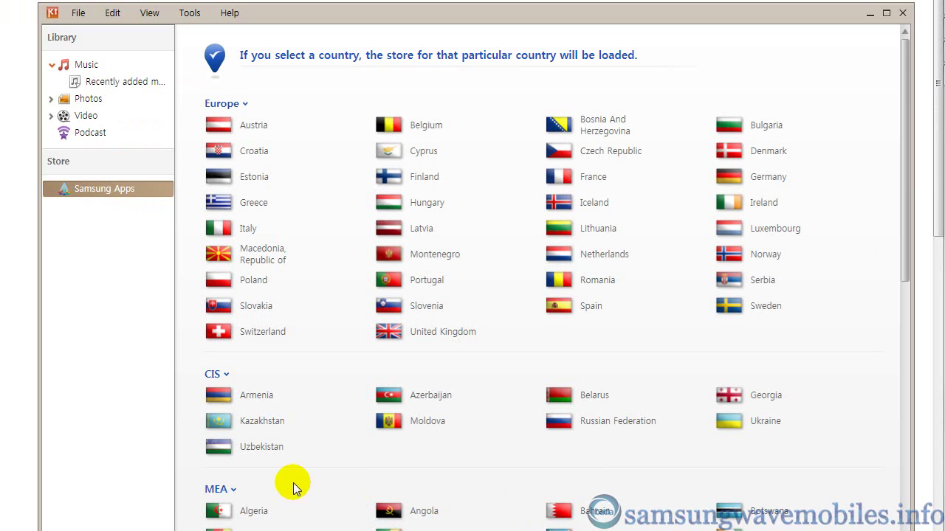
Step: Pick Poland in the Samsung Apps country list and move the Kies window lower
left_click(255, 280)
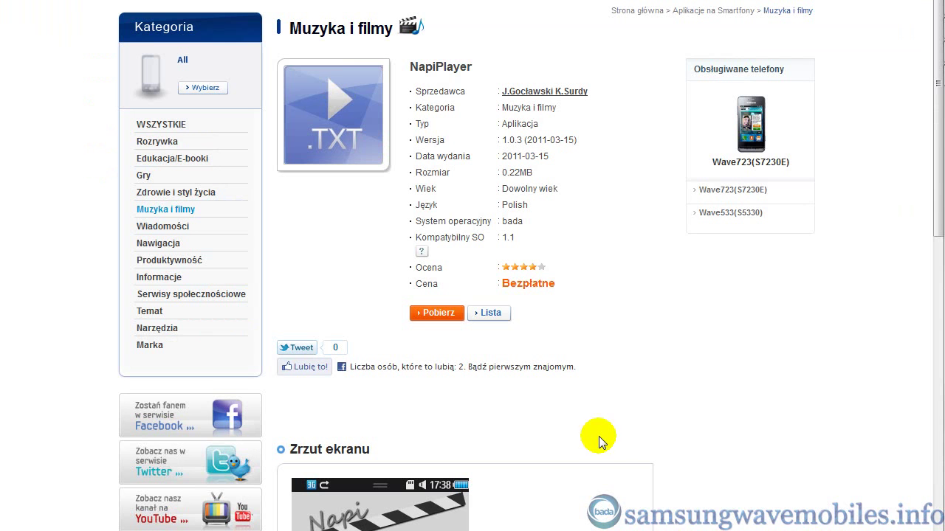
scroll(609, 453, "down", 10)
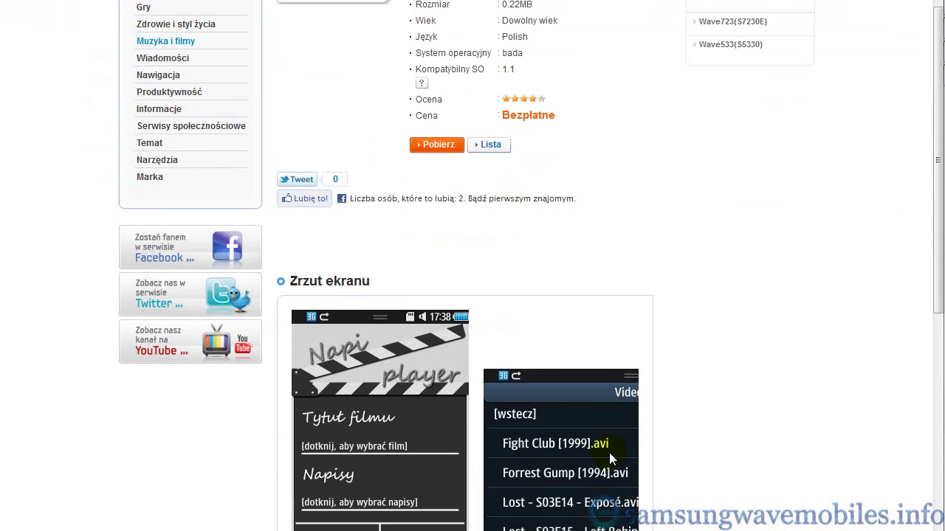
scroll(609, 453, "down", 2)
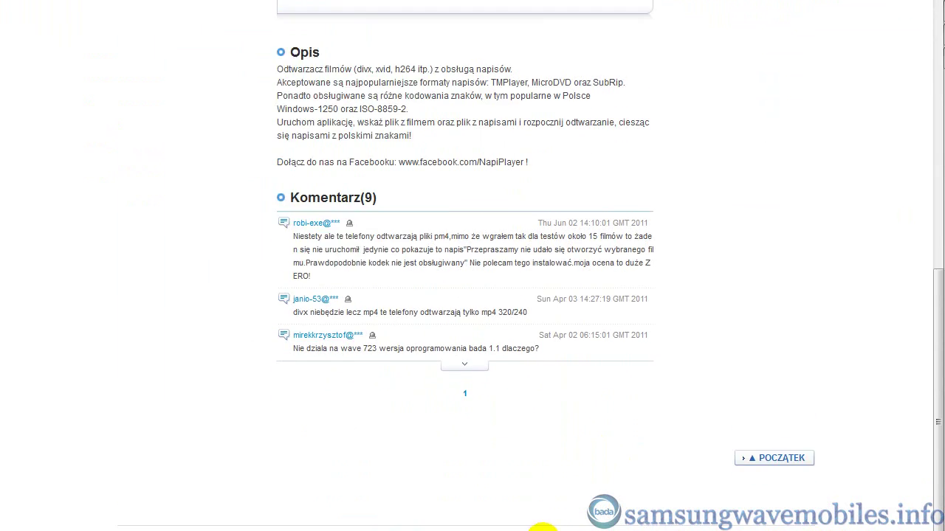
scroll(578, 483, "up", 3)
scroll(578, 483, "up", 8)
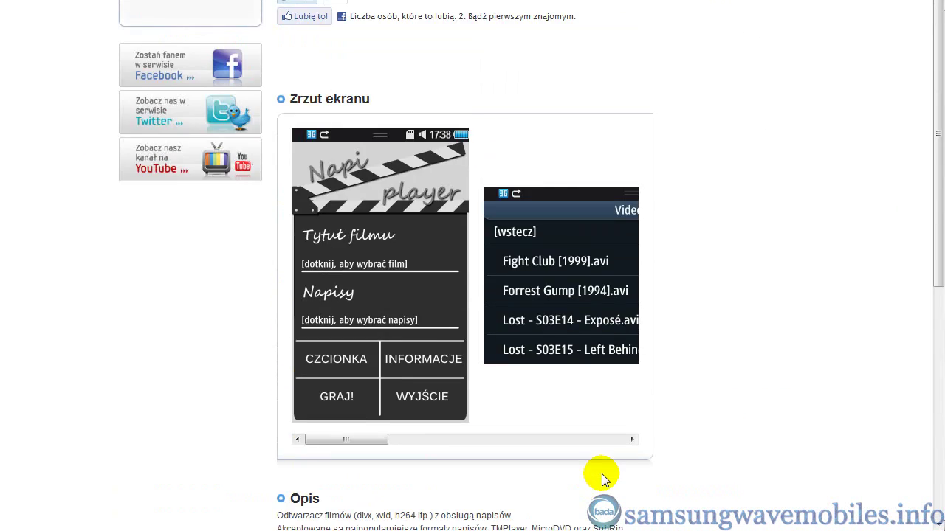
left_click(932, 6)
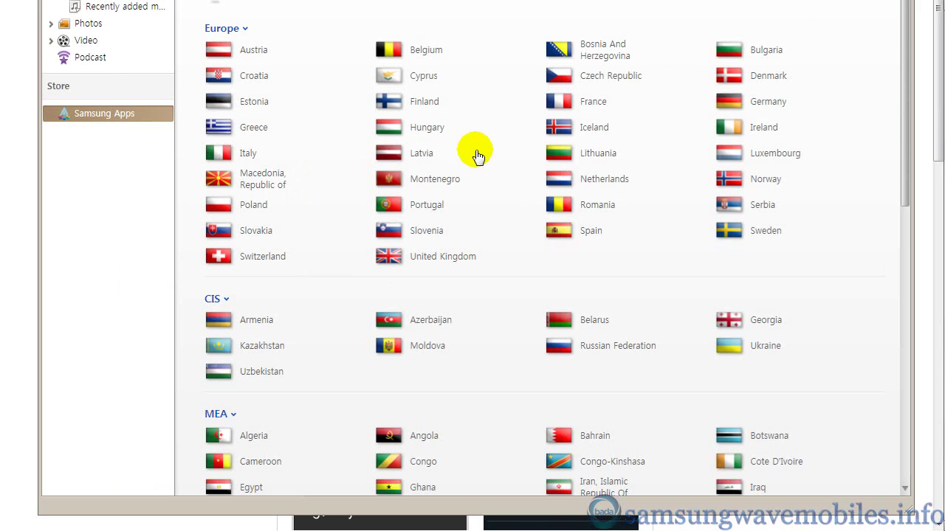
left_click(255, 206)
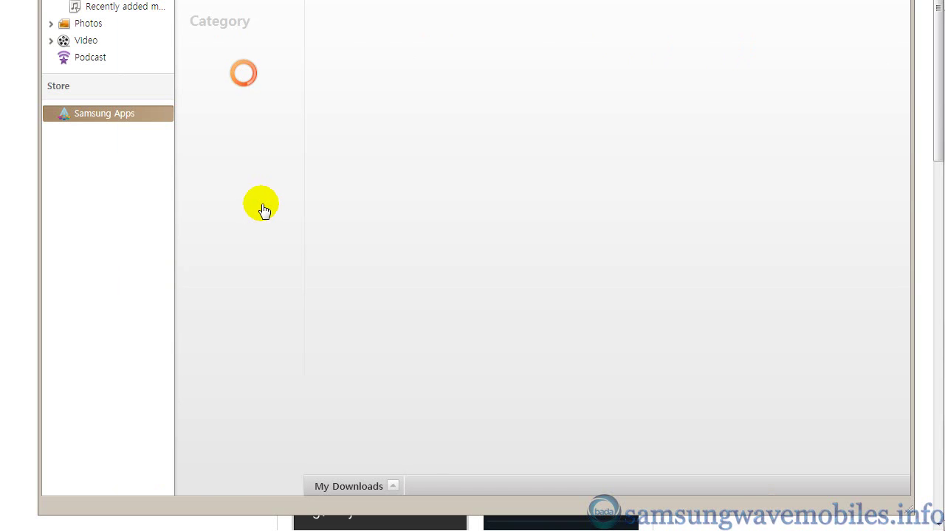
left_click_drag(563, 106, 570, 208)
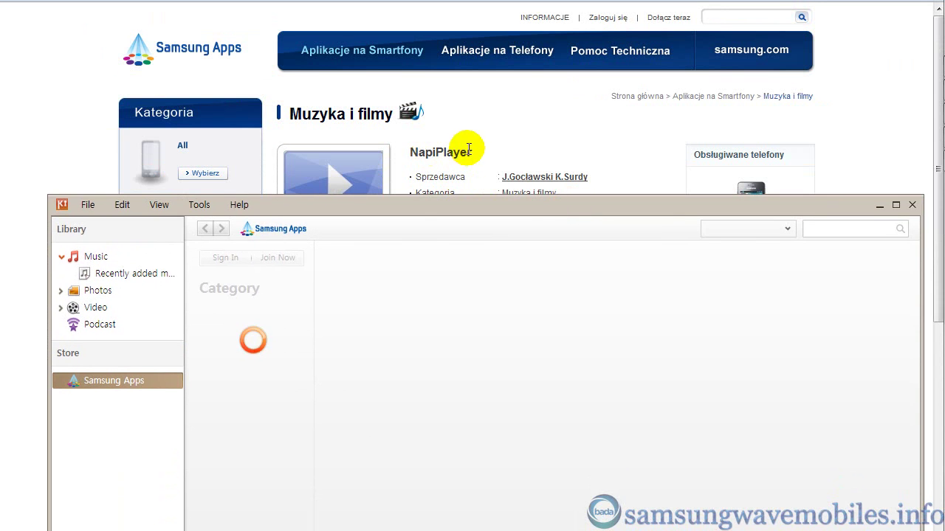
Step: Copy the NapiPlayer title from the web page and return to the Kies store search box
left_click(413, 151)
double_click(422, 151)
right_click(443, 153)
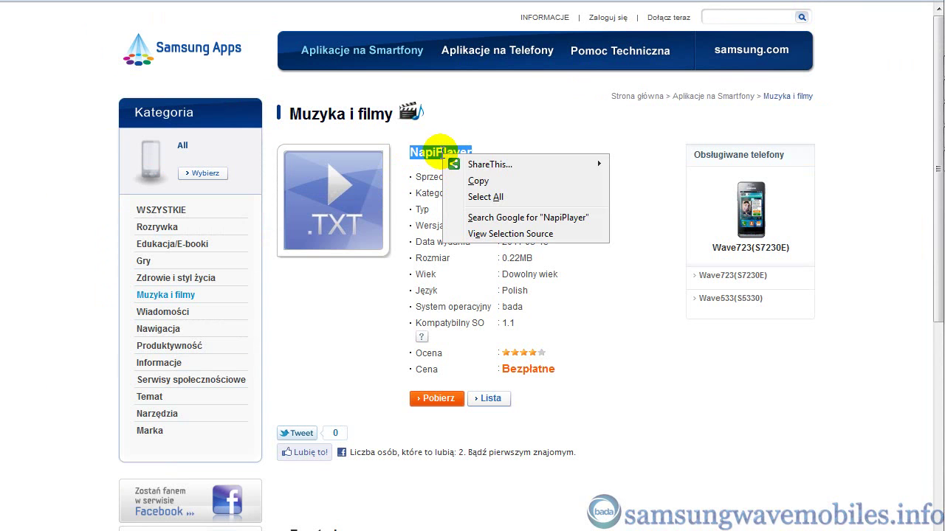
left_click(478, 181)
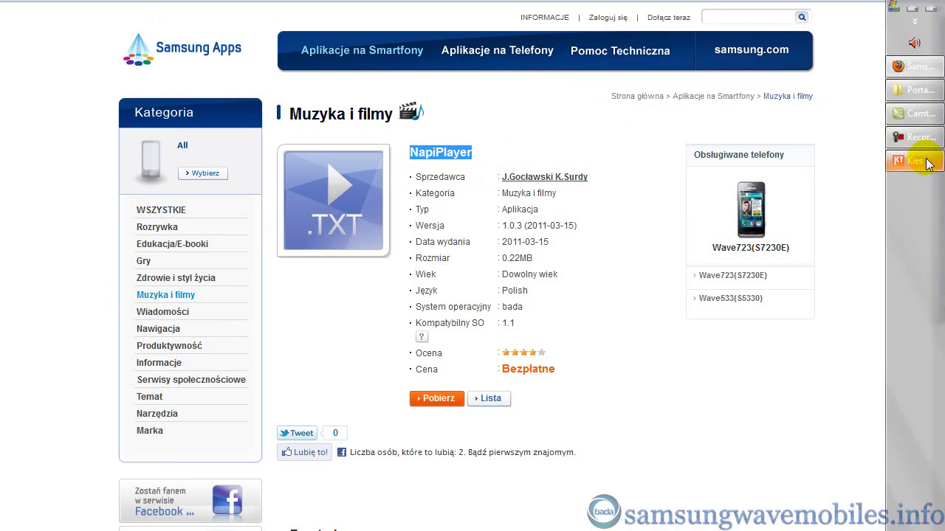
left_click(922, 163)
right_click(838, 236)
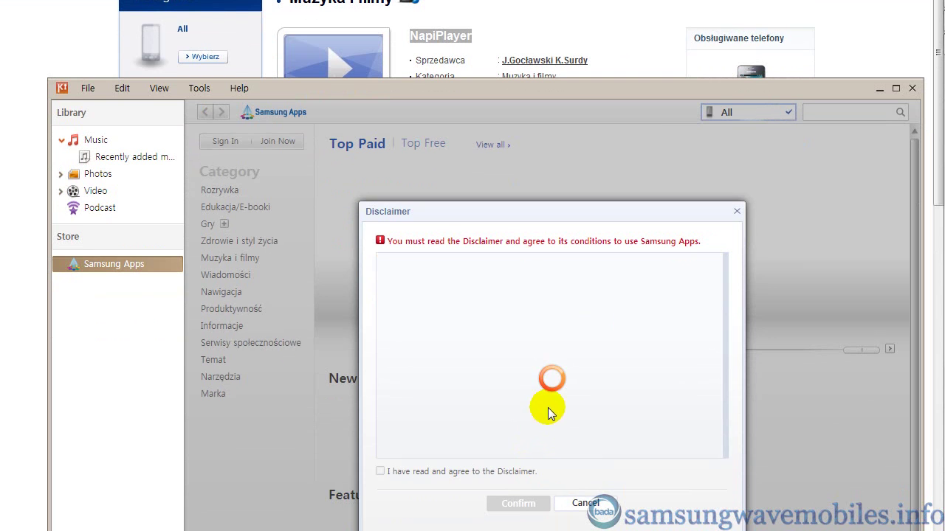
Step: Agree to and confirm the store disclaimer, then paste 'NapiPlayer' into the search and run it
left_click(423, 476)
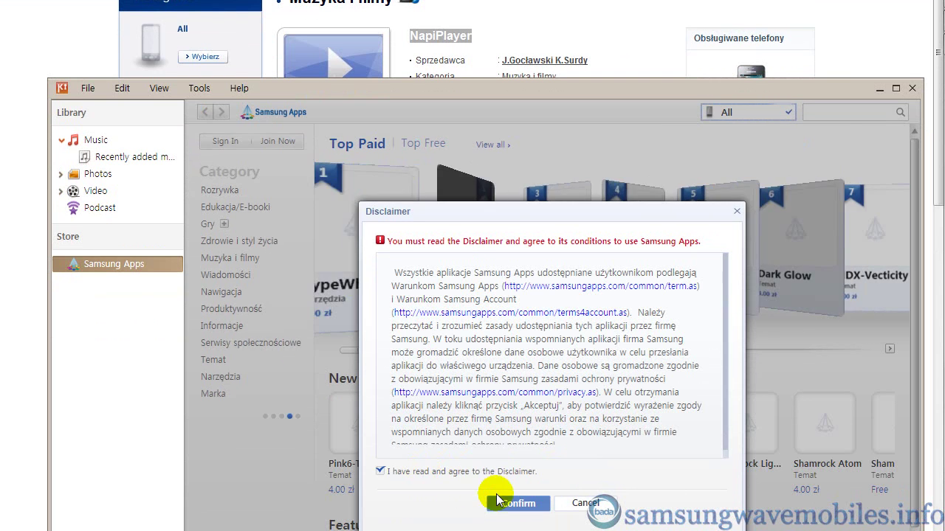
left_click(535, 508)
right_click(821, 111)
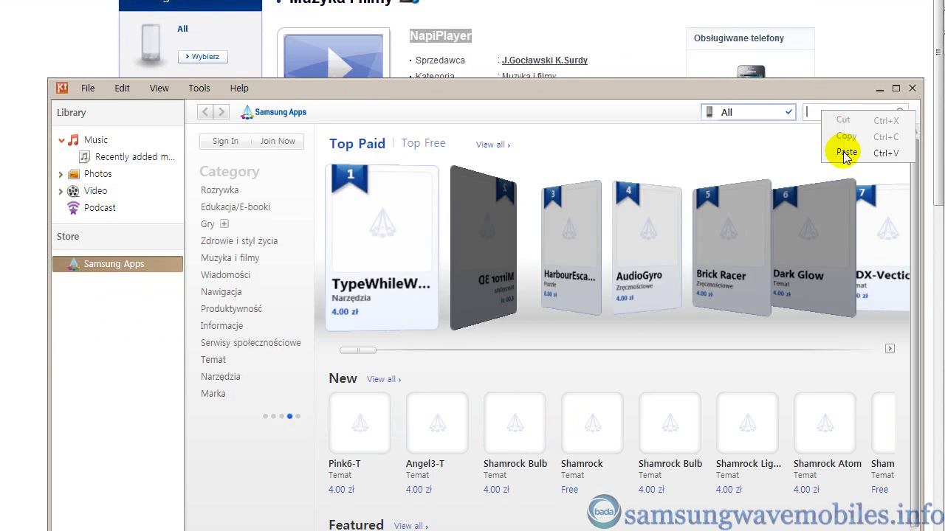
left_click(841, 152)
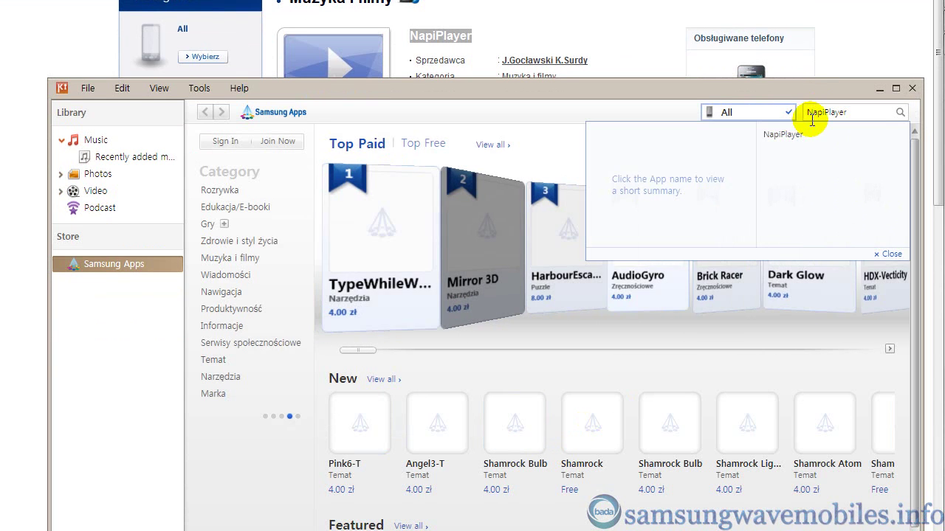
left_click(899, 112)
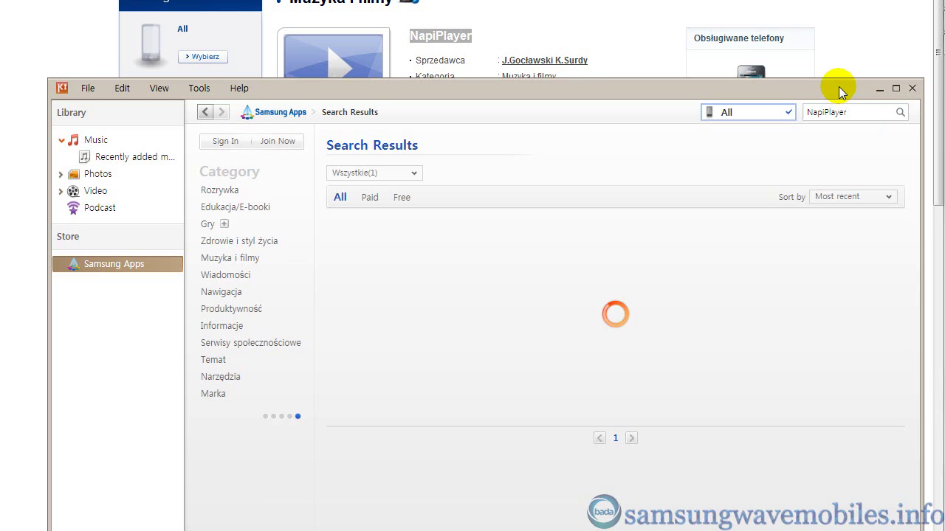
Step: Open NapiPlayer from the search results, click Get, and browse the device list
left_click_drag(839, 90, 834, 0)
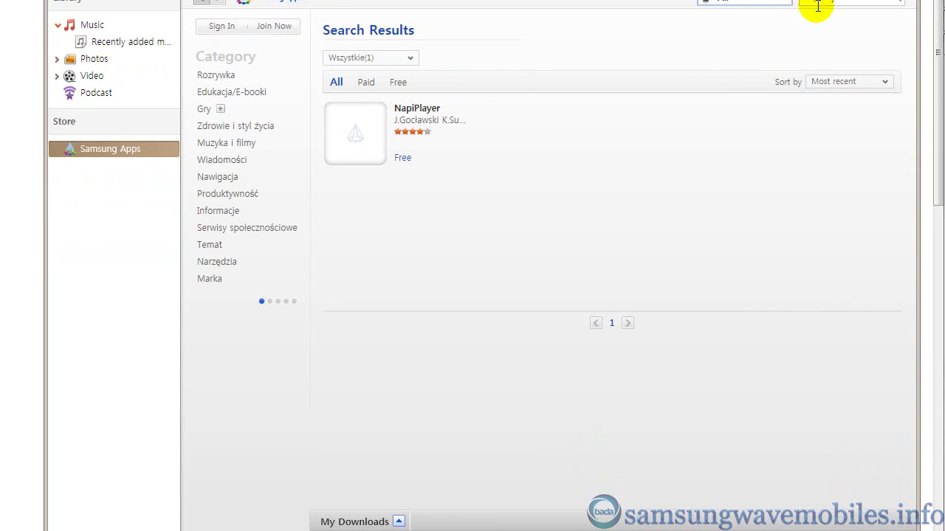
left_click(412, 117)
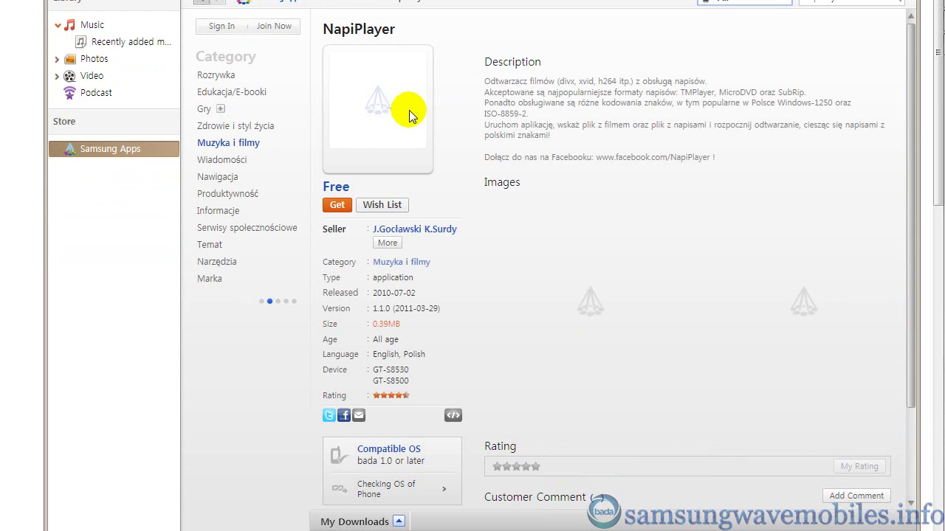
left_click(336, 207)
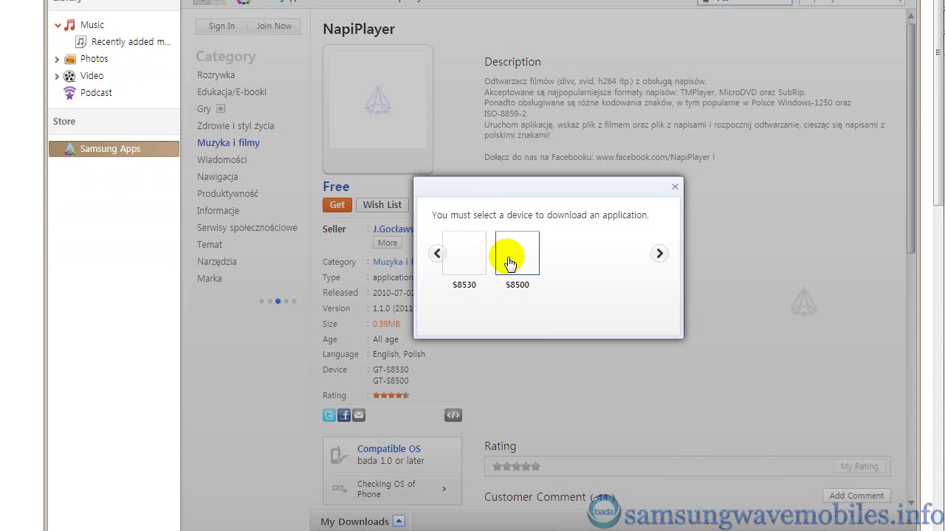
left_click(661, 255)
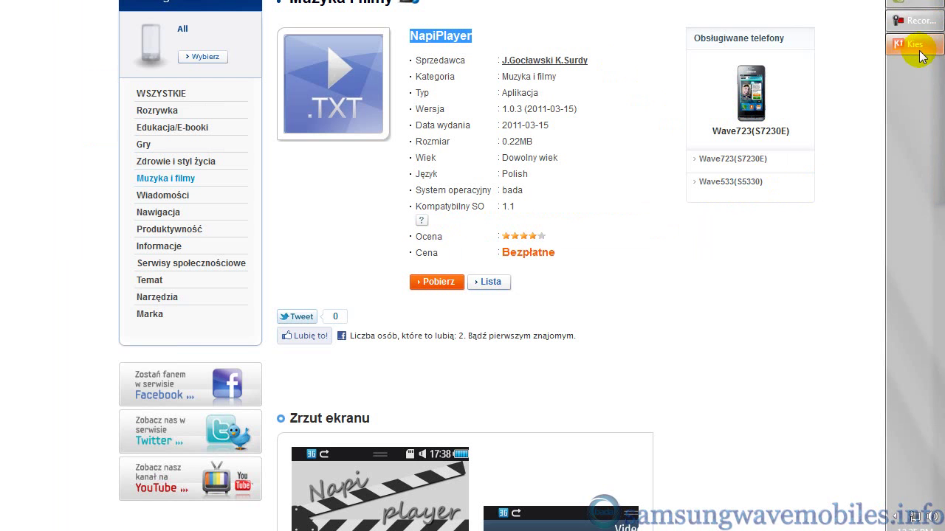
Step: Choose the S8530 phone as the target and start downloading NapiPlayer
left_click(914, 46)
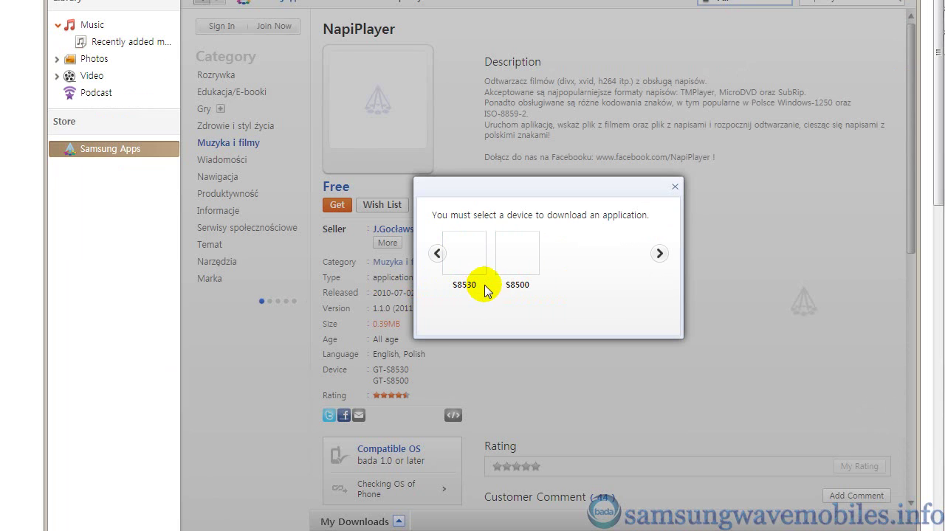
left_click(514, 291)
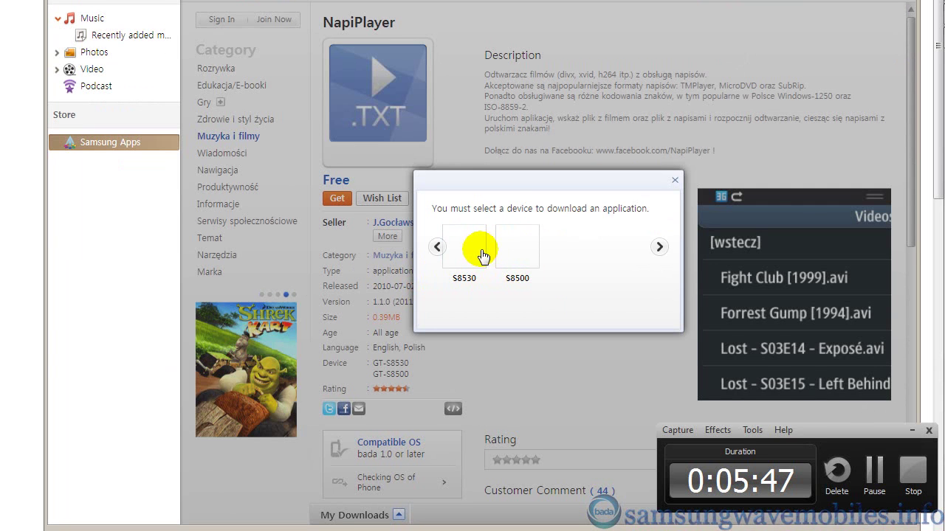
left_click(481, 254)
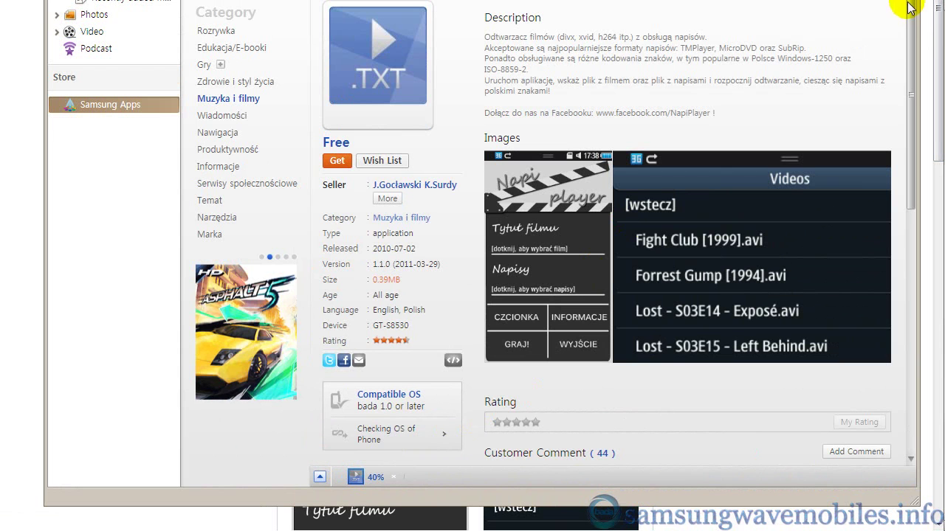
Step: Open the Current Store window from the store flag in the Samsung Apps home page footer
scroll(918, 116, "down", 5)
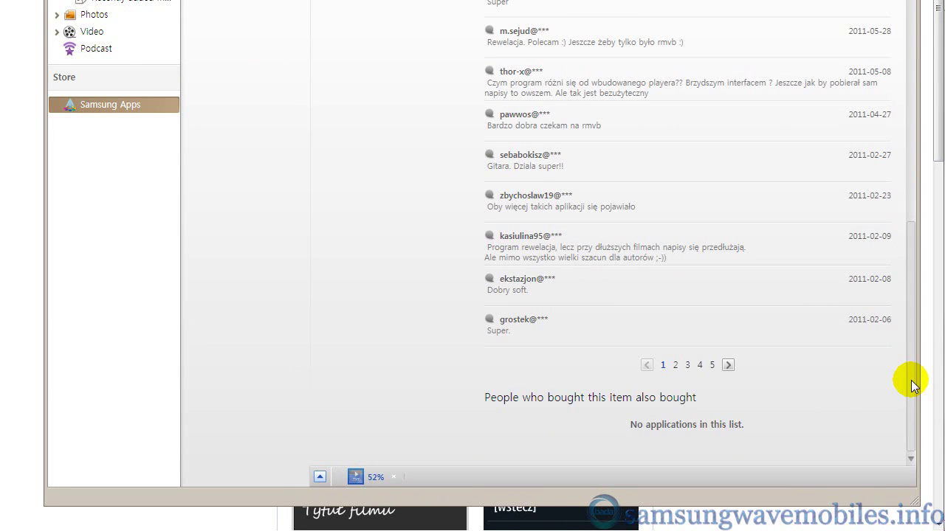
scroll(907, 70, "up", 5)
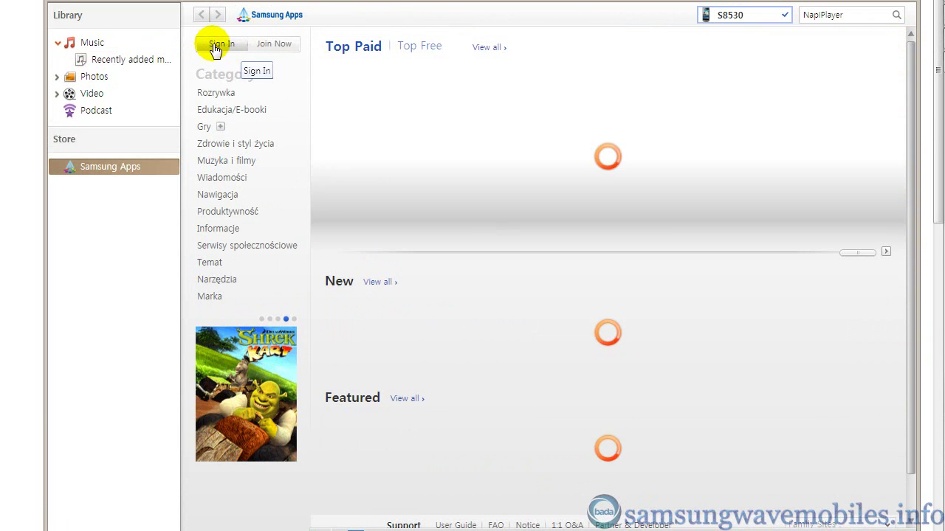
scroll(626, 319, "down", 1)
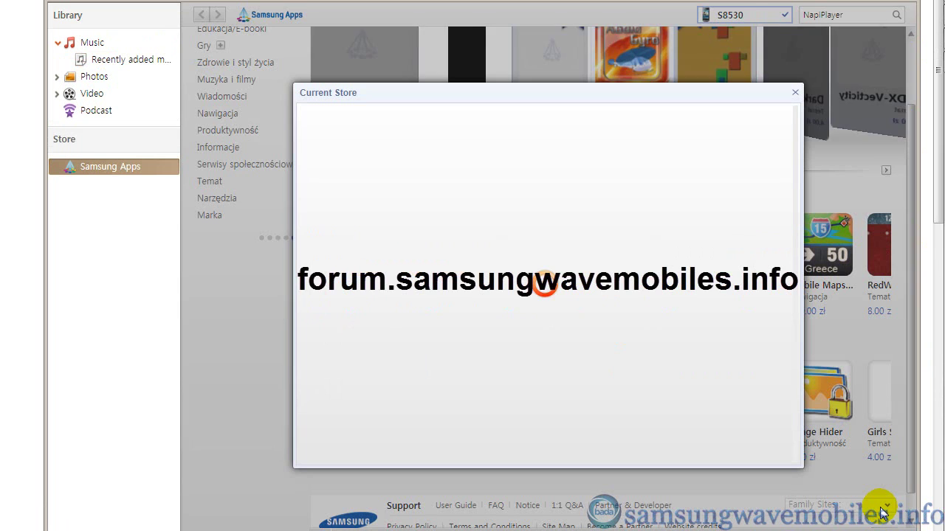
left_click(883, 513)
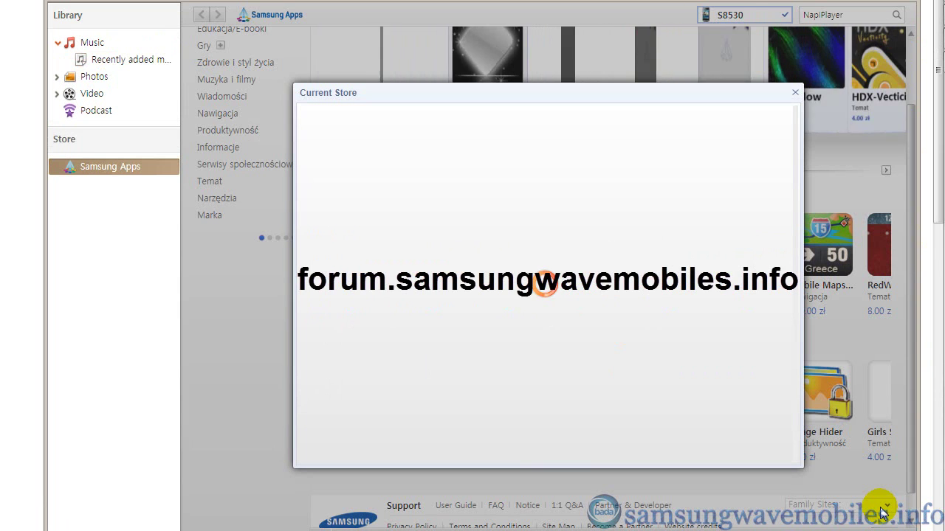